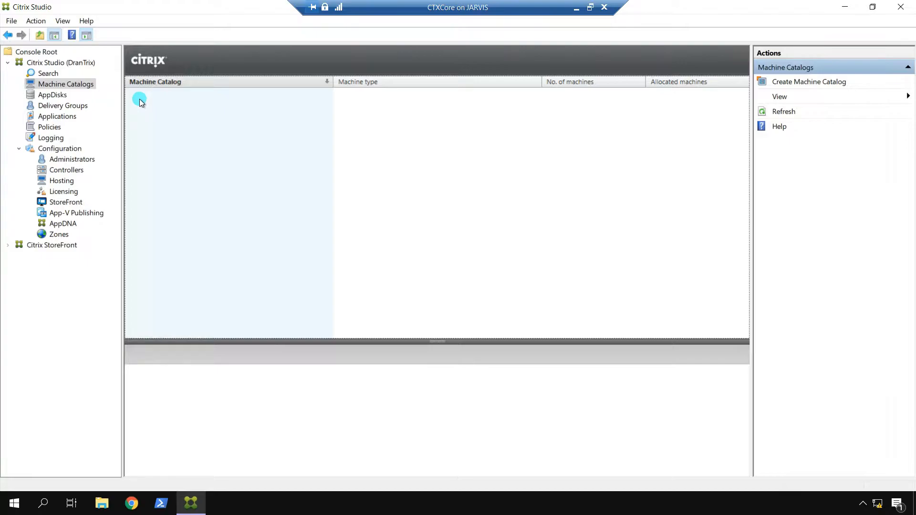
Step: Start a new machine catalog for Server OS using machines that are not power managed, deployed with another service or technology
click(58, 84)
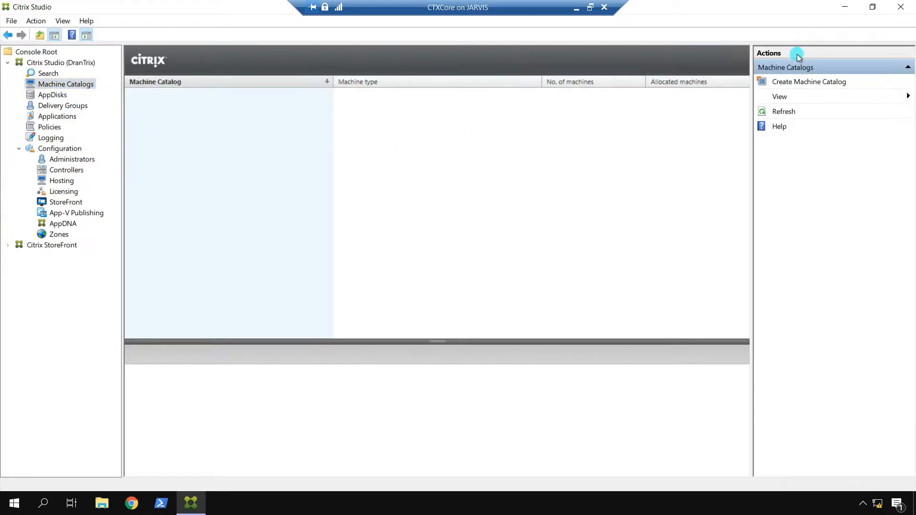
click(806, 84)
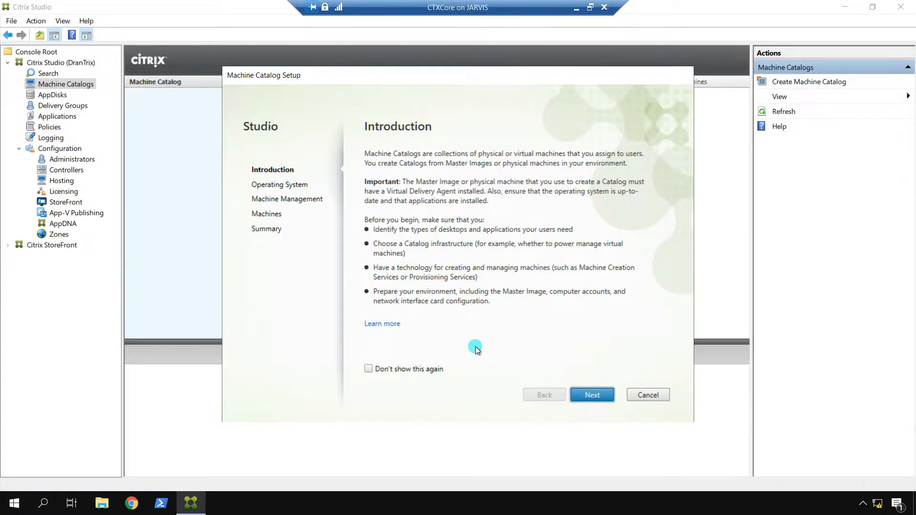
click(592, 396)
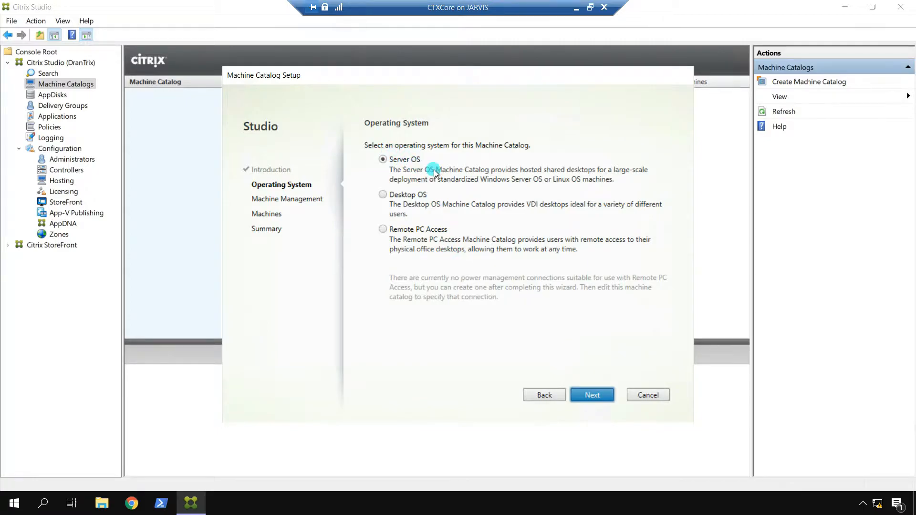
click(597, 396)
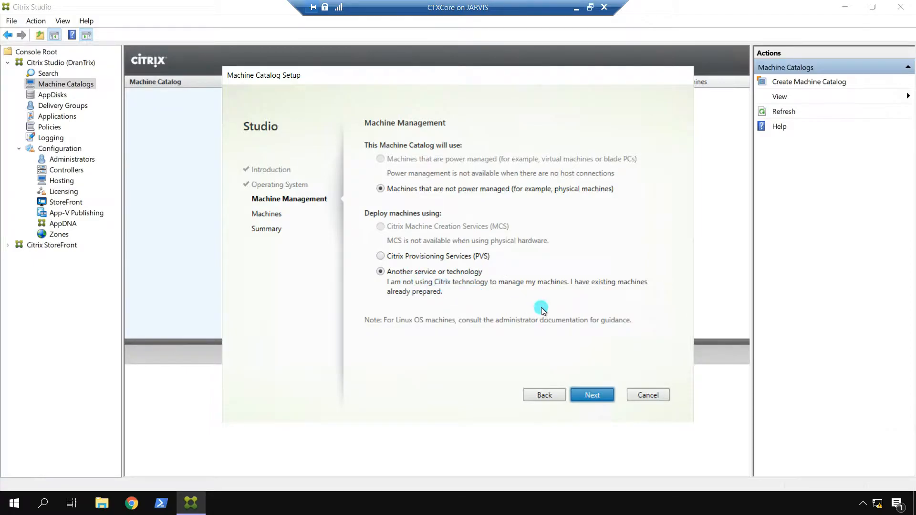
click(596, 394)
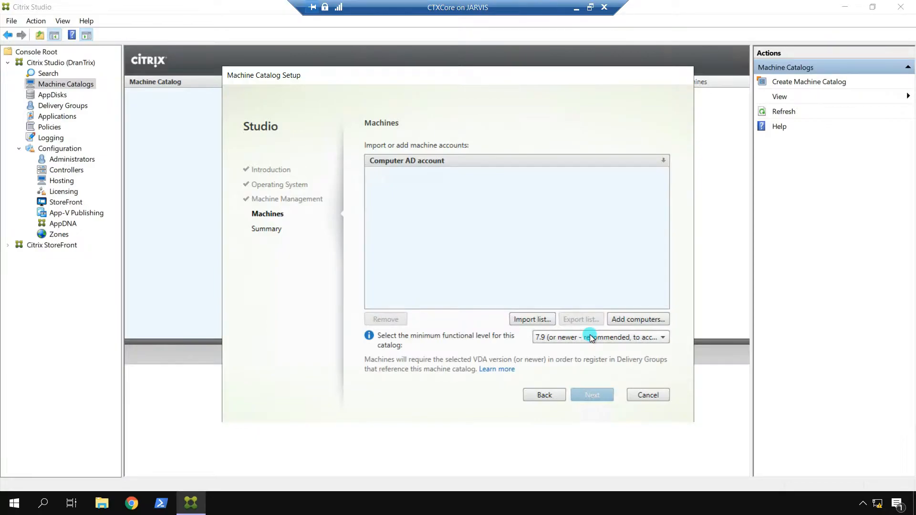
Step: Add the computer account VDA to the catalog's machines, keeping the minimum functional level at 7.9 or newer
click(504, 198)
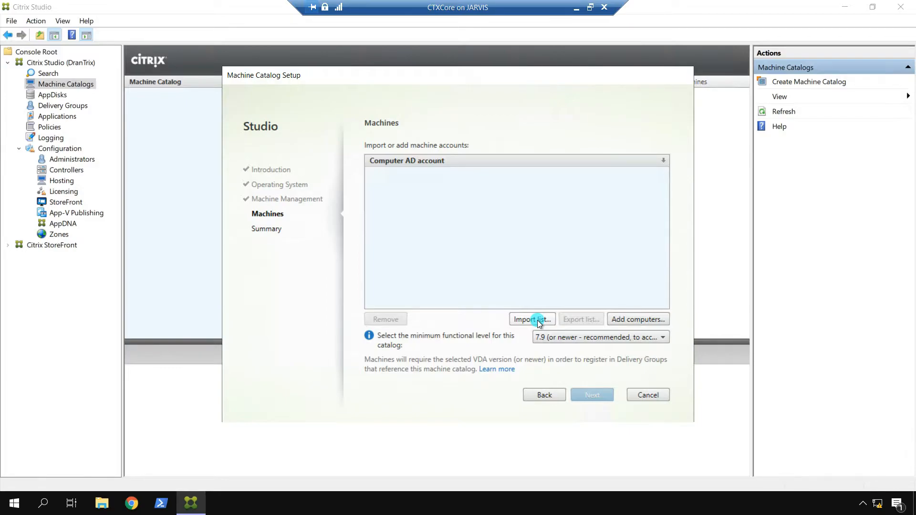
click(644, 320)
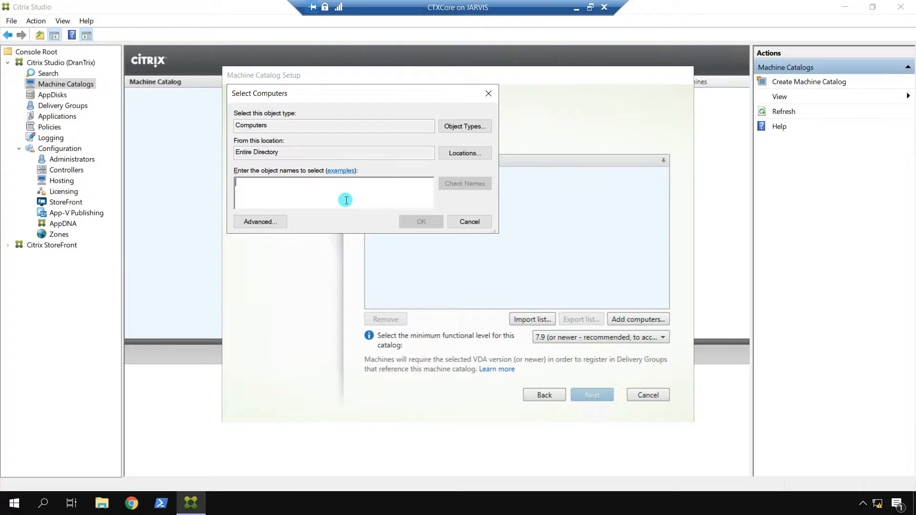
text(VDA)
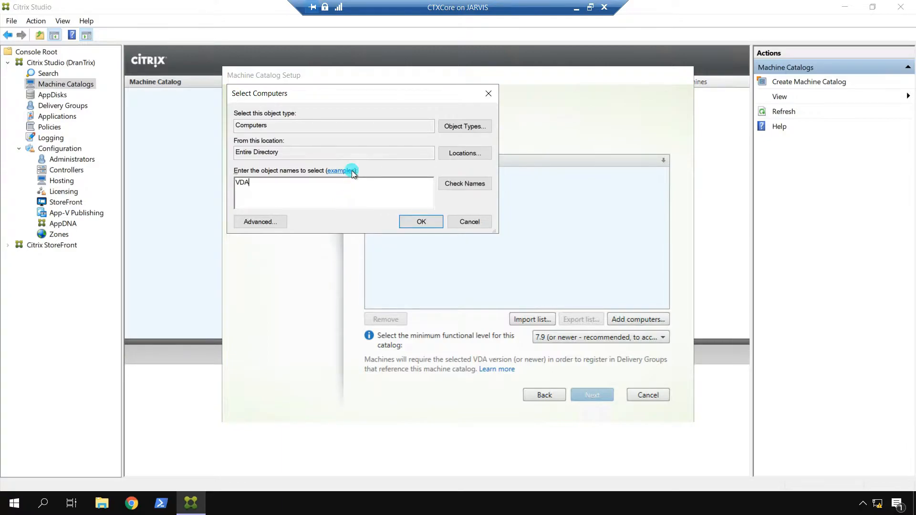
click(446, 184)
click(420, 221)
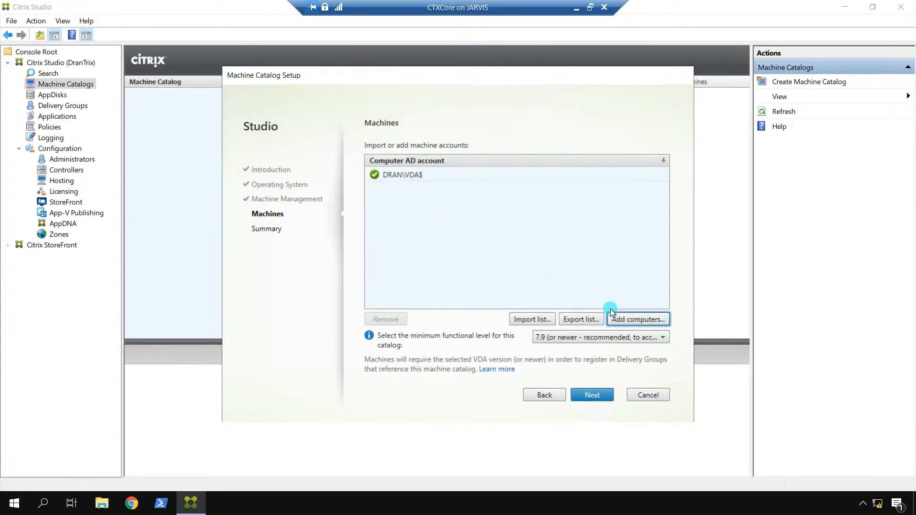
click(598, 395)
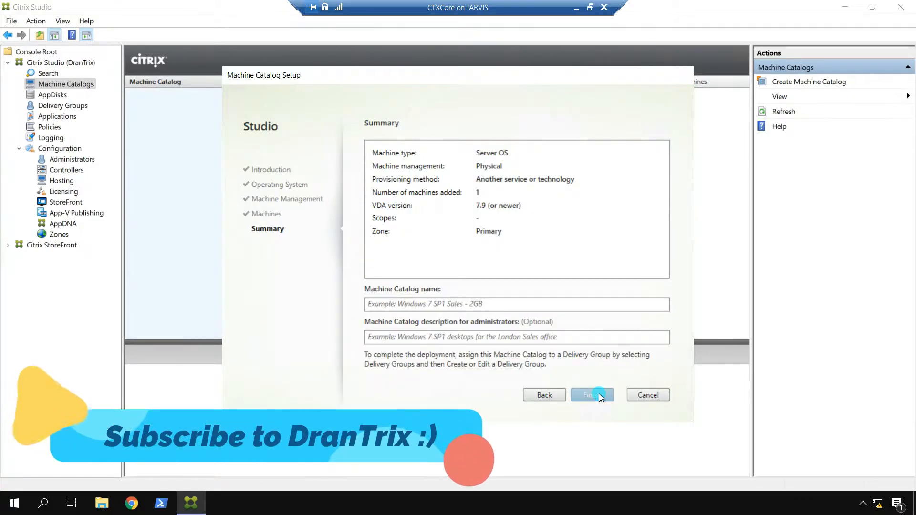
Step: Name the machine catalog CTX-Lab-MC, use the same text as its administrator description, and finish creating it
click(479, 306)
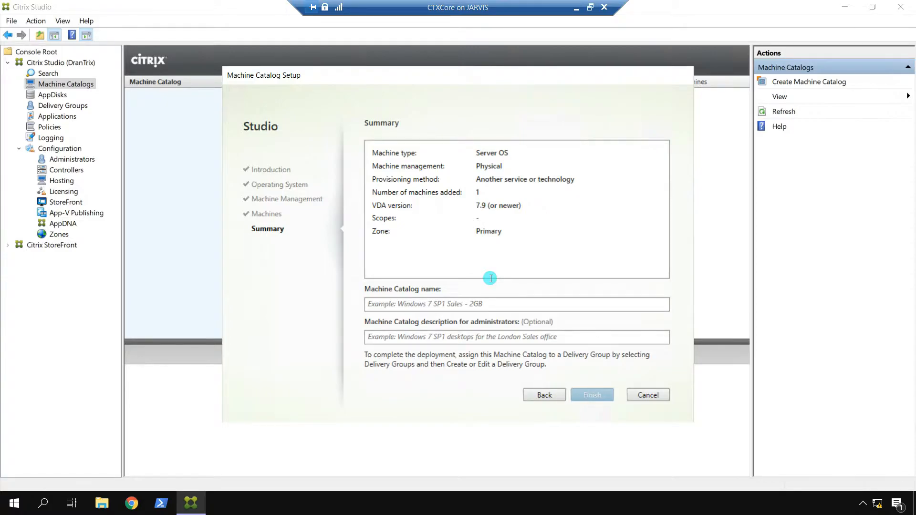
text(CTX-)
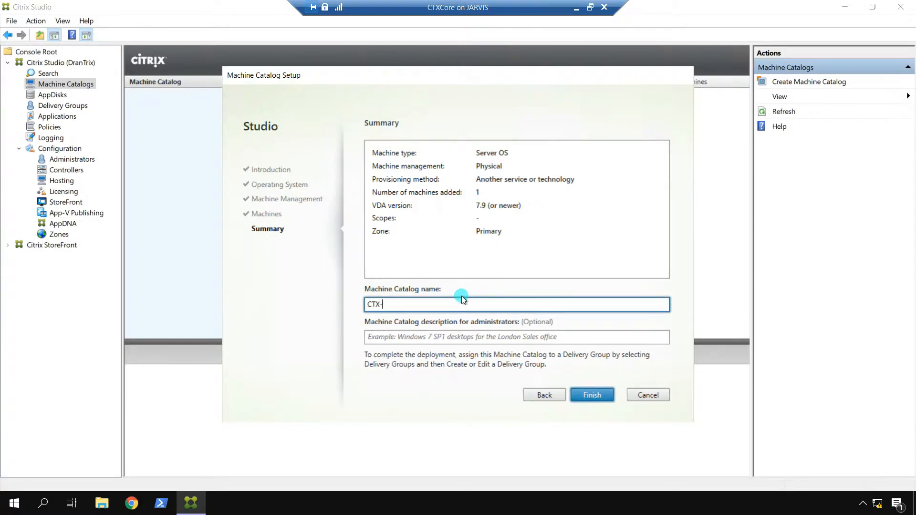
text(Lab-MC)
drag(416, 304, 358, 306)
key(ctrl+c)
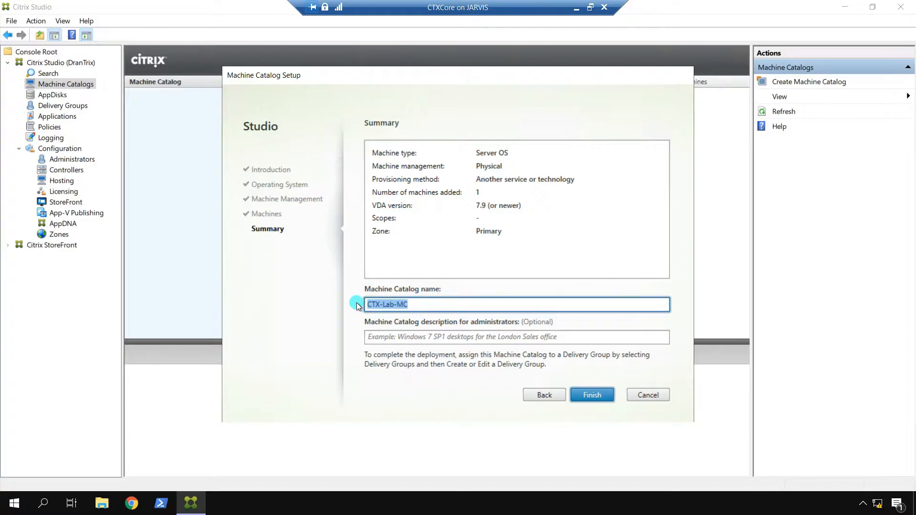
click(414, 336)
key(ctrl+v)
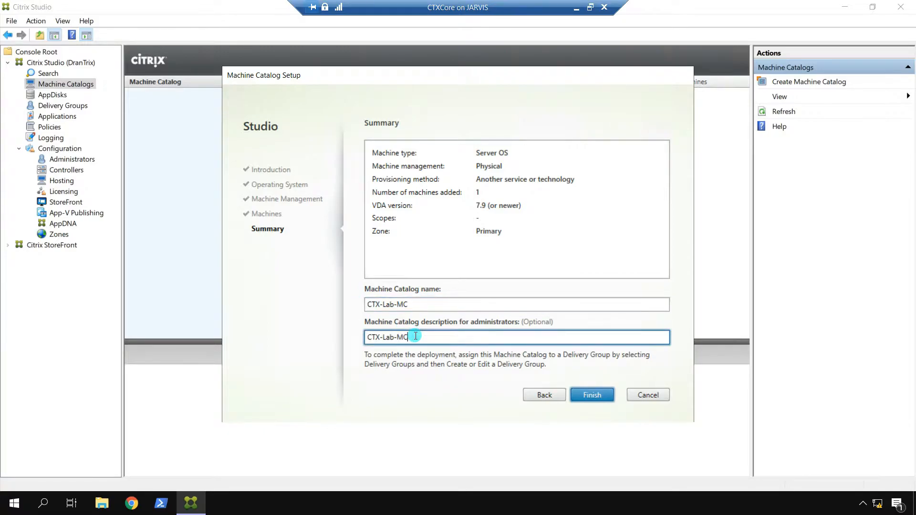
click(597, 395)
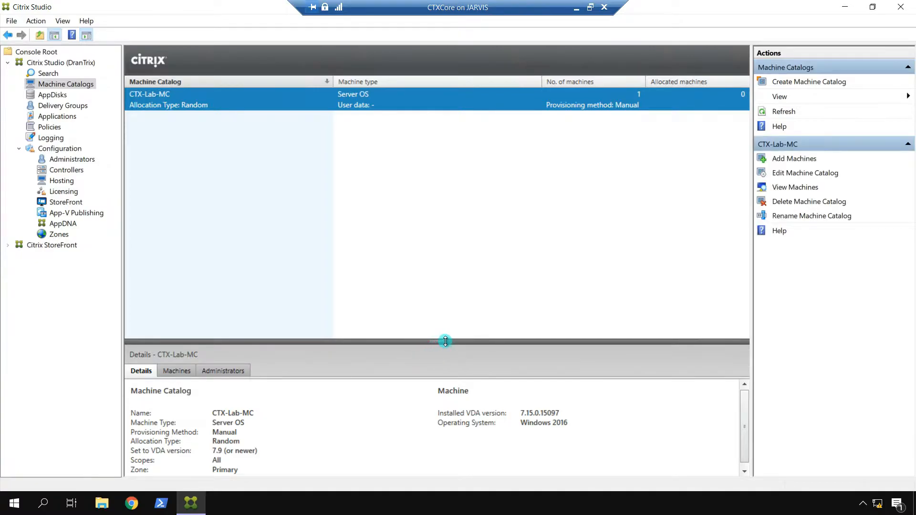
Step: Enlarge the details area of the CTX-Lab-MC catalog and review its details, machines and administrators
drag(439, 342, 439, 276)
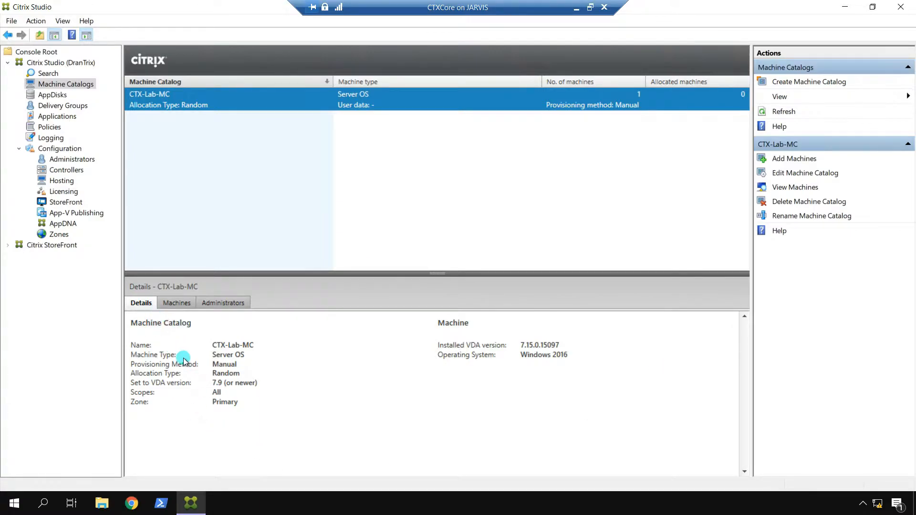
click(177, 306)
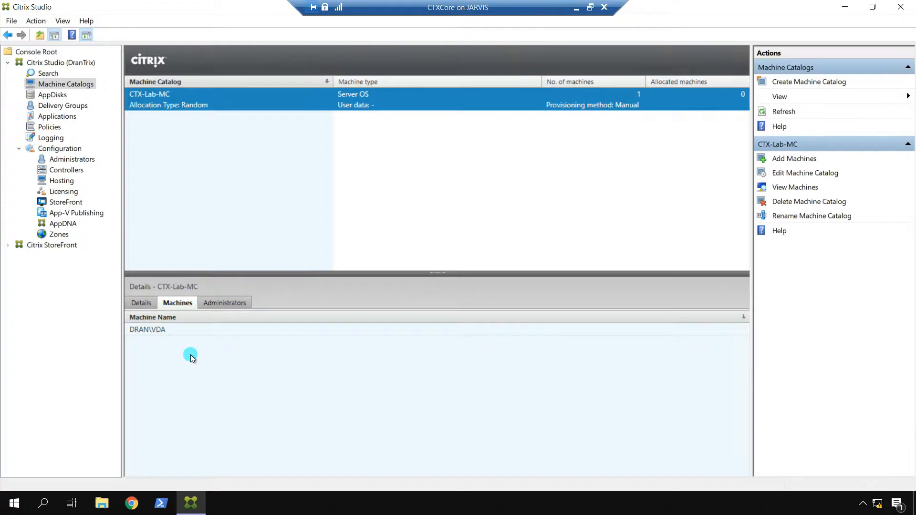
click(233, 306)
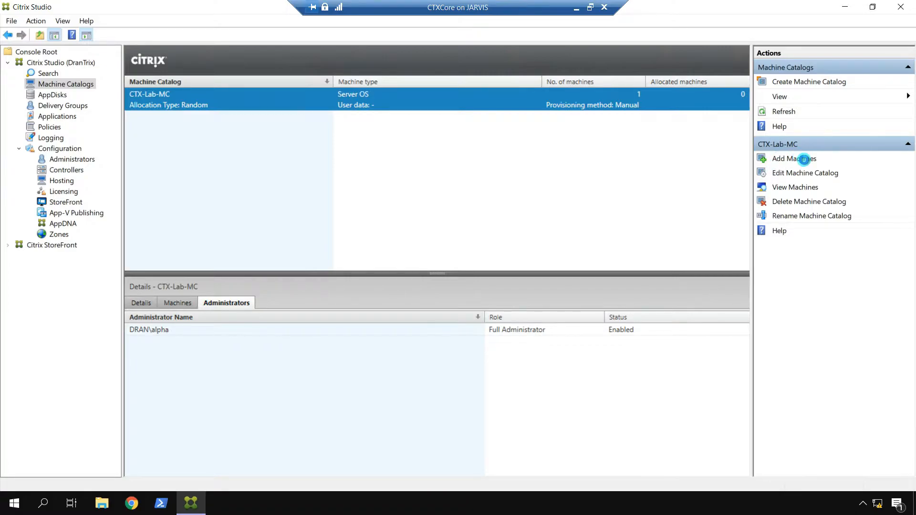
Step: Look at the options for adding machines to CTX-Lab-MC and editing the catalog without changing anything, and view its machine list again
click(805, 161)
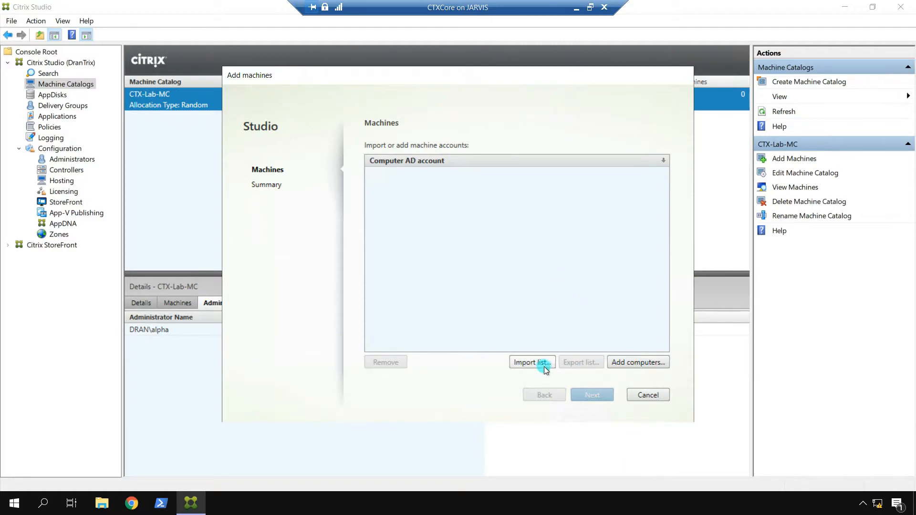
click(647, 395)
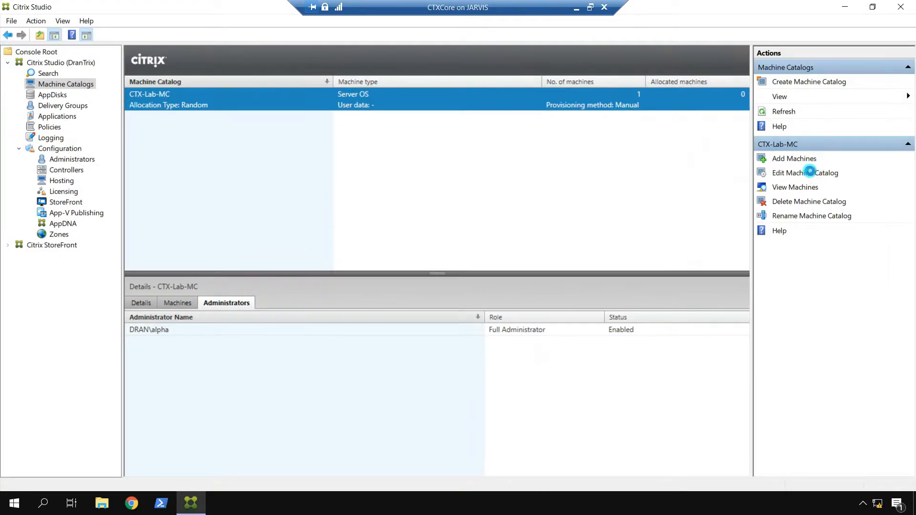
click(809, 172)
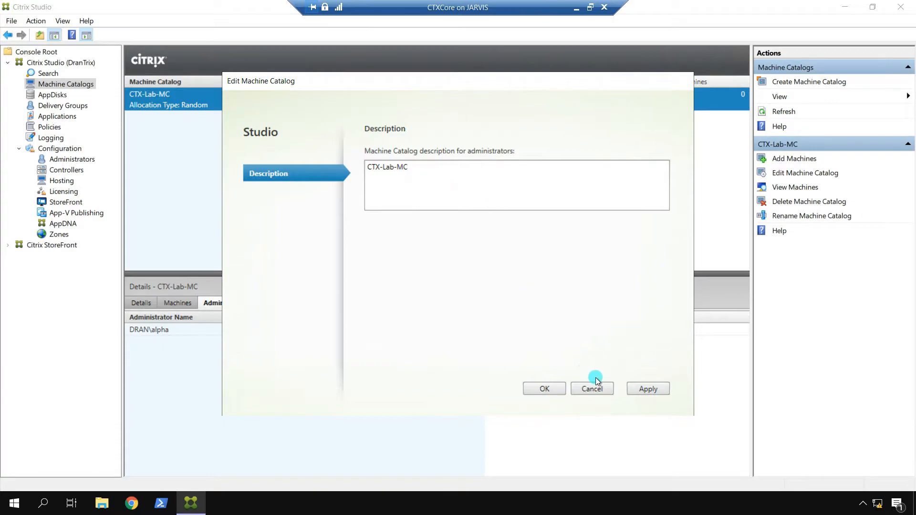
click(590, 389)
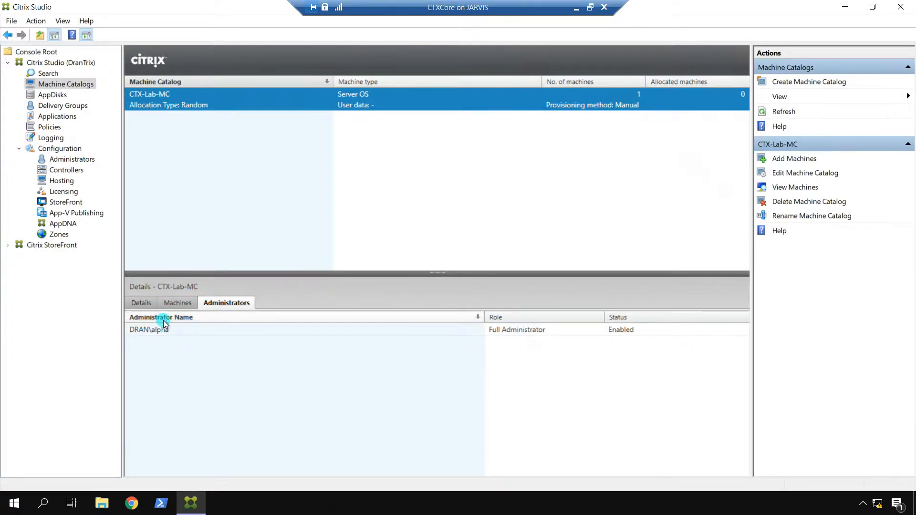
click(171, 303)
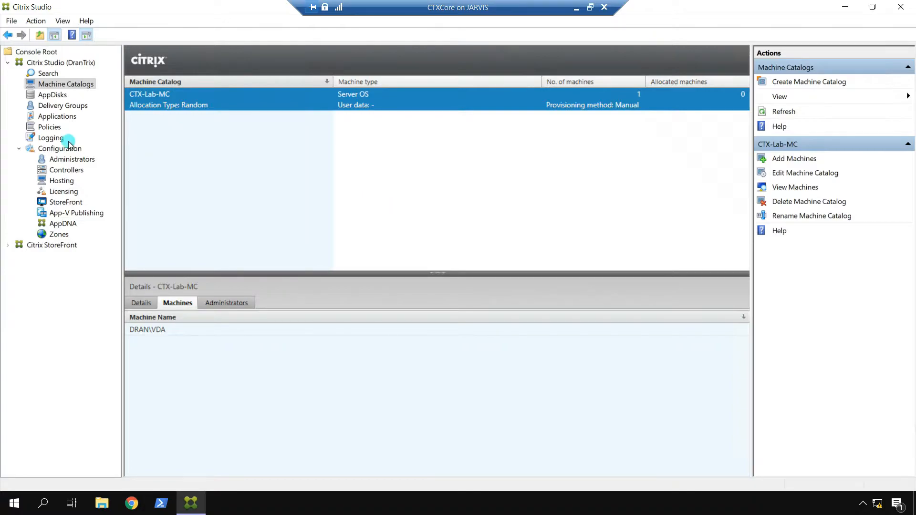
Step: Start a new delivery group that uses one machine from the CTX-Lab-MC catalog
click(52, 105)
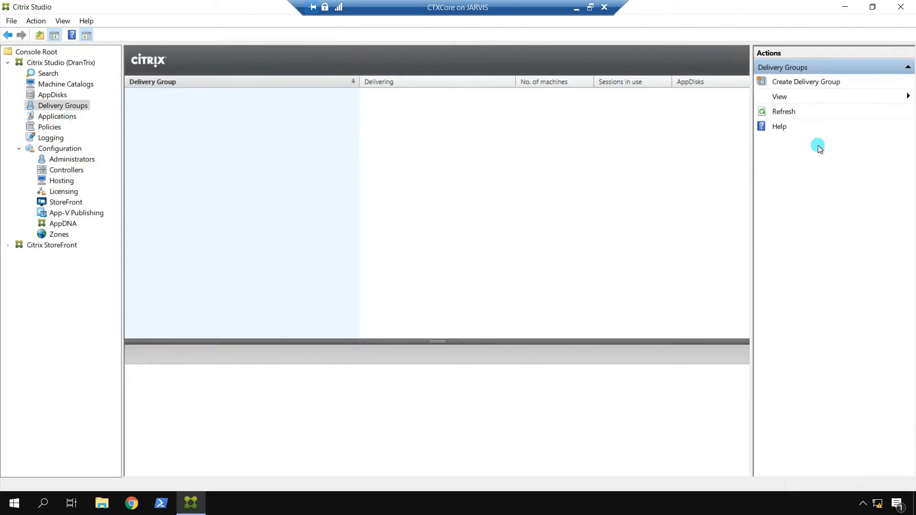
click(830, 85)
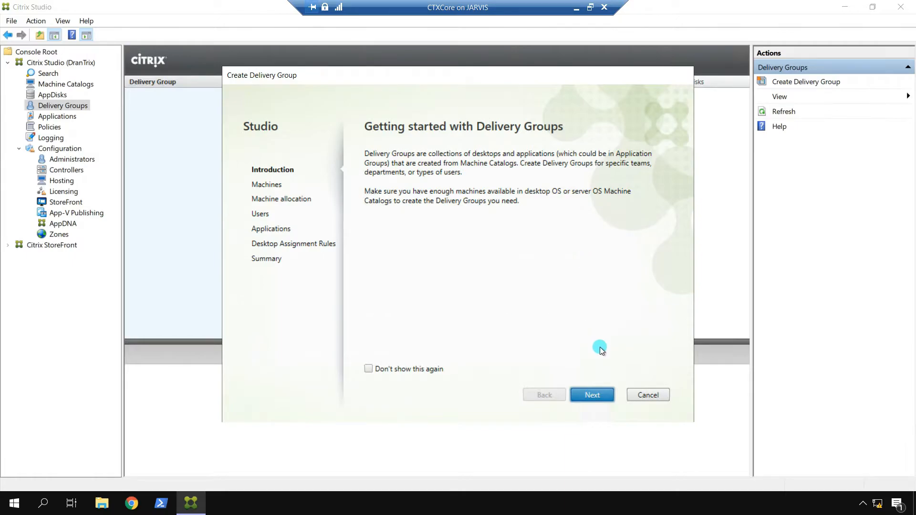
click(605, 395)
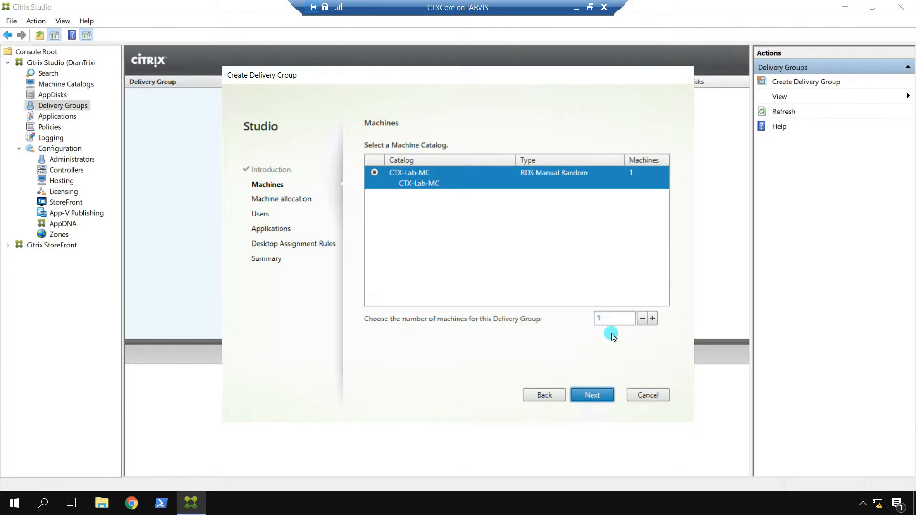
click(597, 396)
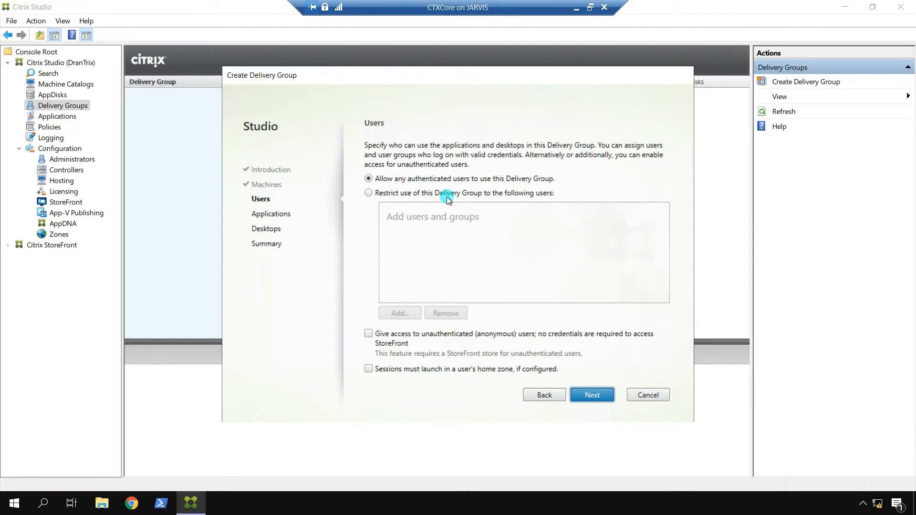
Step: Restrict use of the delivery group to the directory user Alpha
click(471, 194)
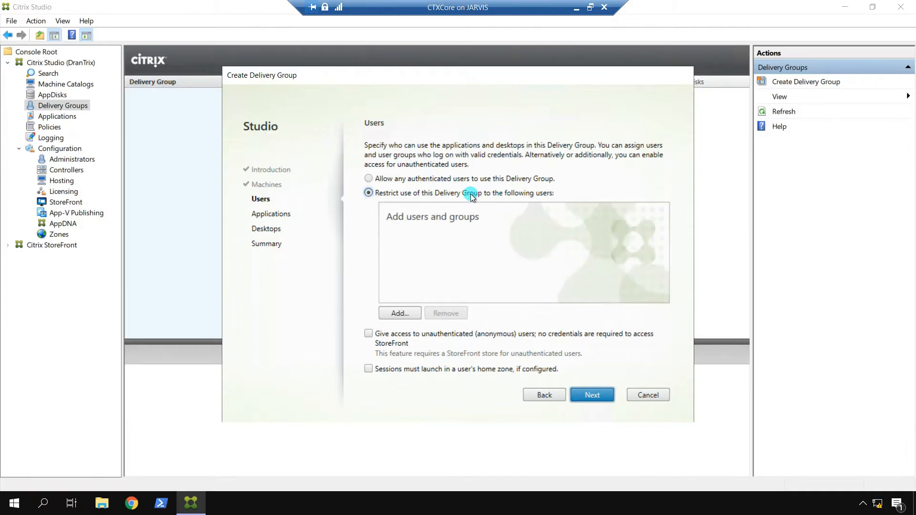
click(400, 314)
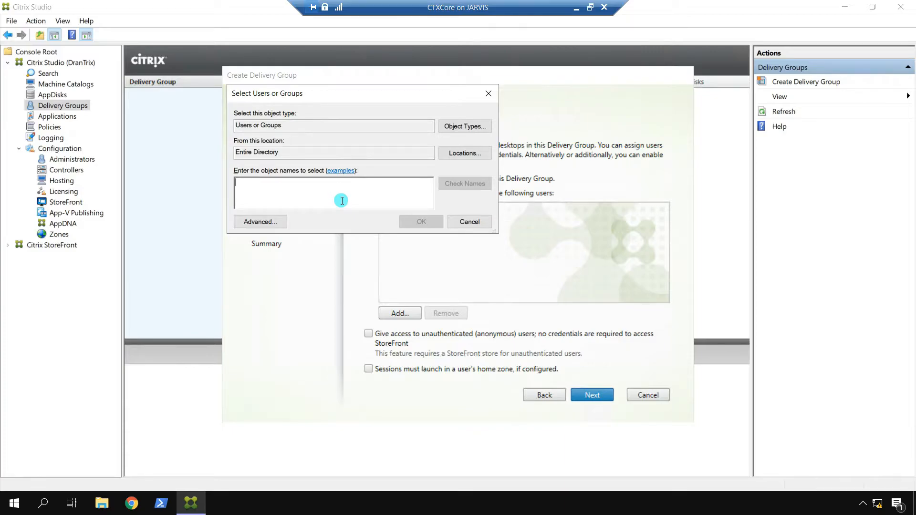
text(Alpha)
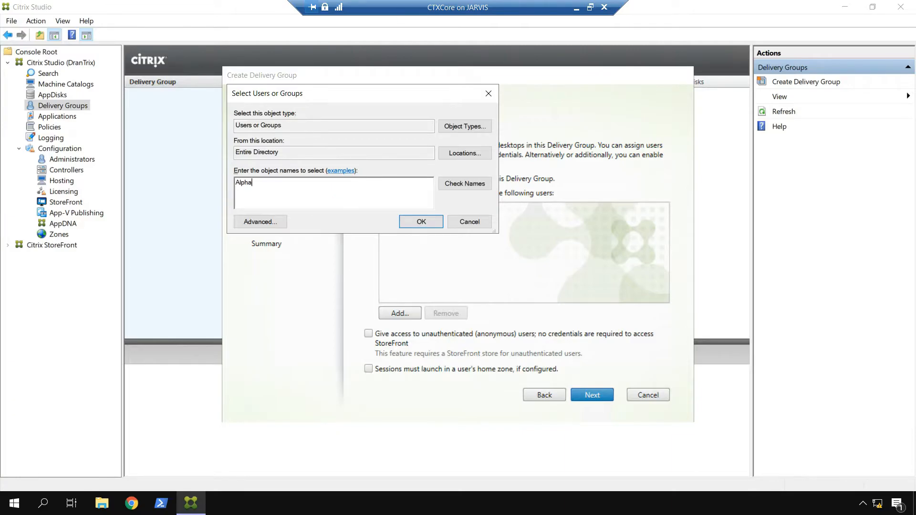
key(alt+c)
click(430, 222)
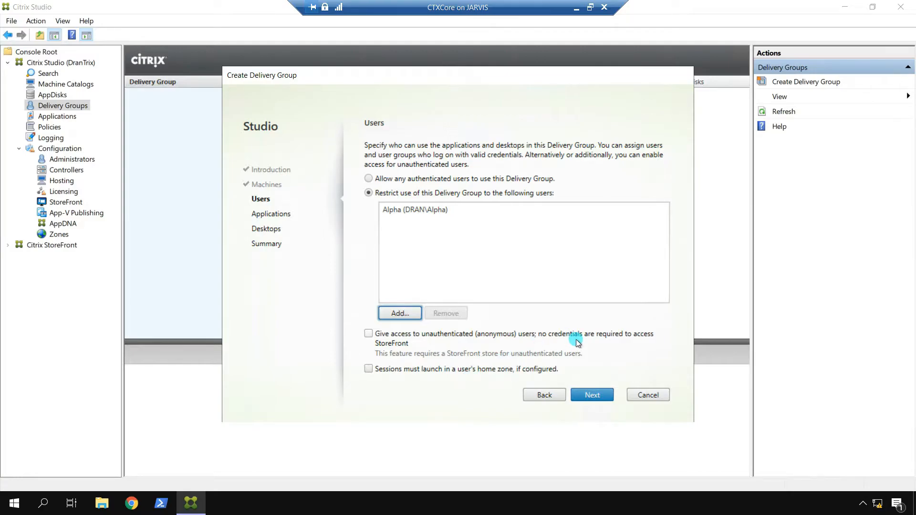
click(600, 394)
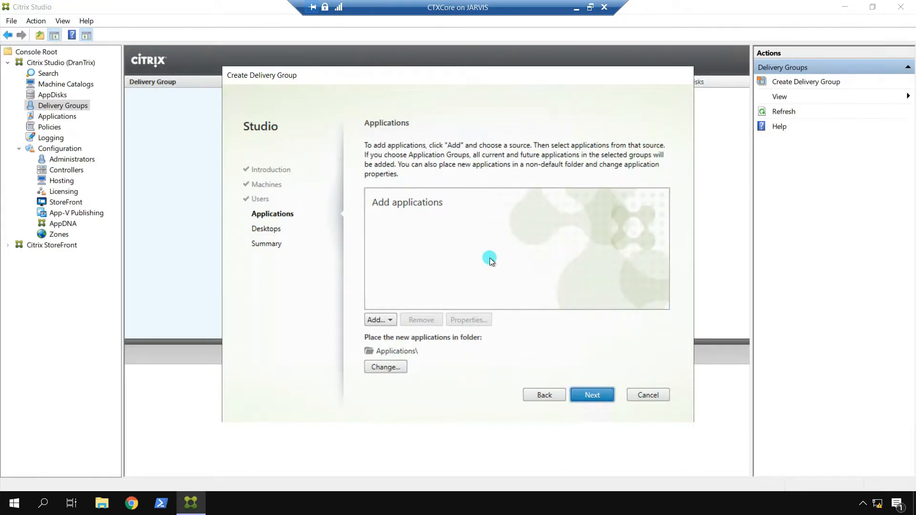
Step: Add Notepad to the delivery group from the applications discovered in the host machine's start menu
click(385, 321)
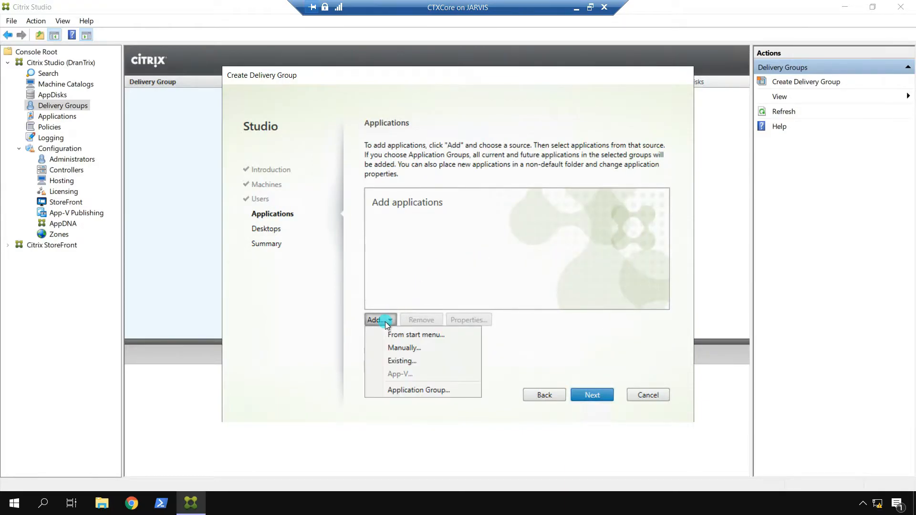
click(391, 336)
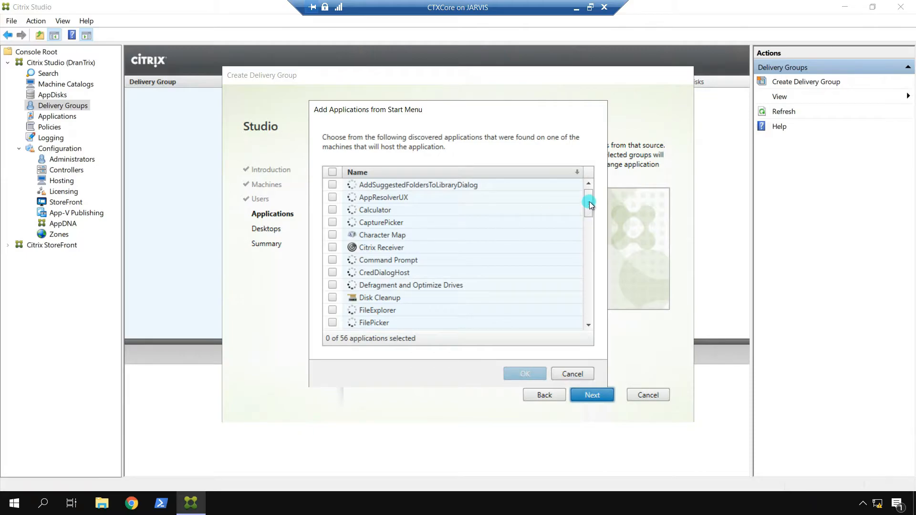
drag(588, 201, 589, 242)
click(376, 273)
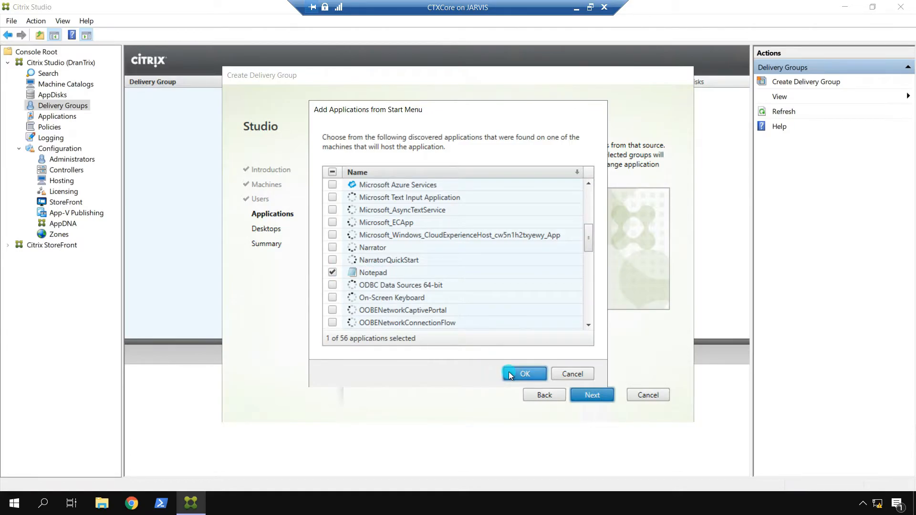
click(510, 373)
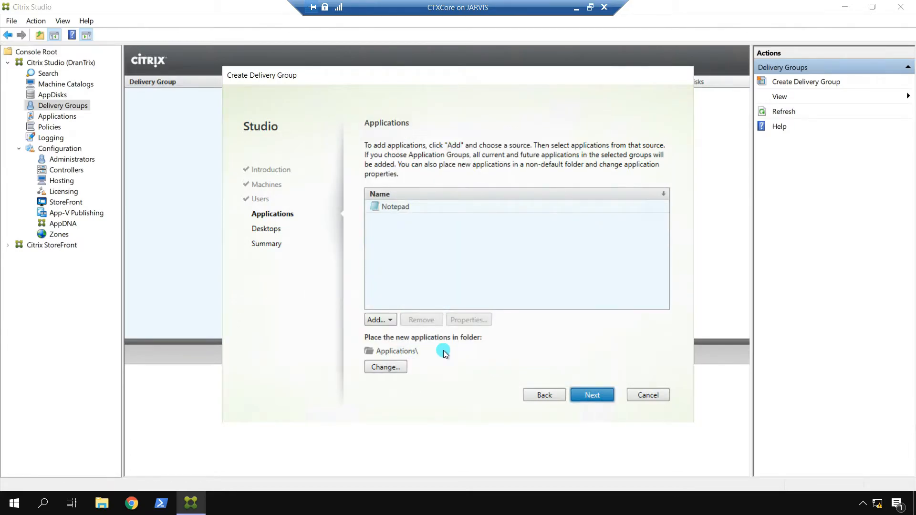
click(381, 321)
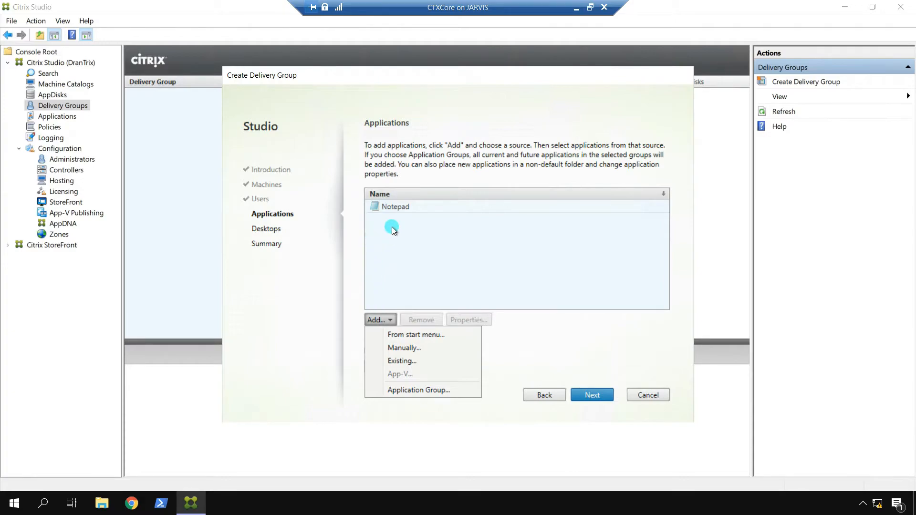
click(430, 240)
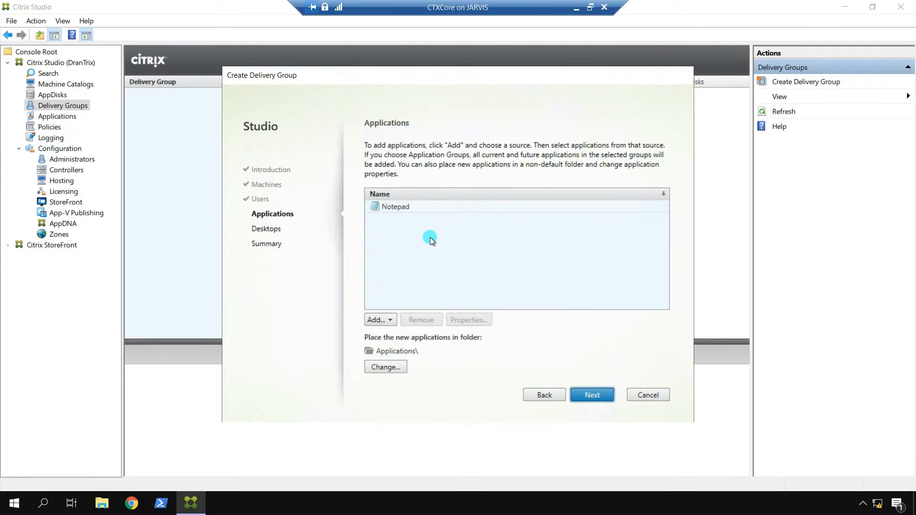
Step: Set the application category in Notepad's delivery settings to CTX-Lab
click(419, 207)
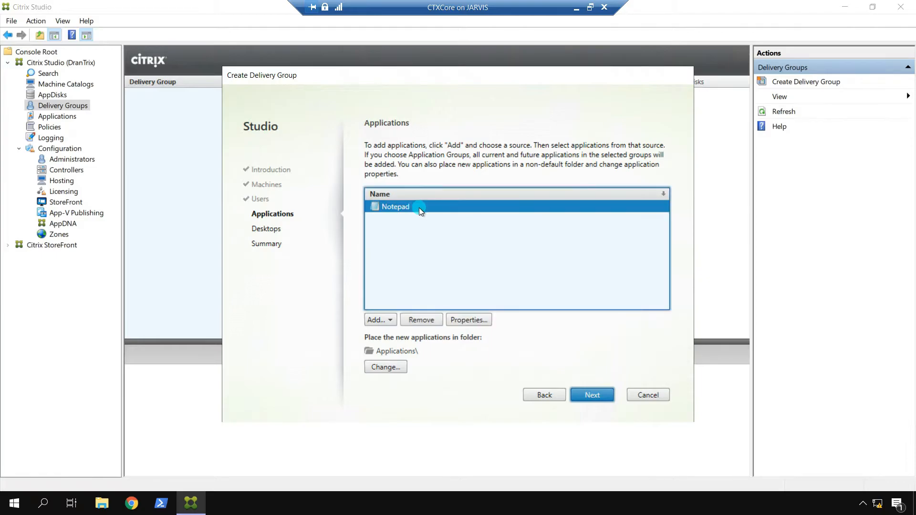
click(483, 323)
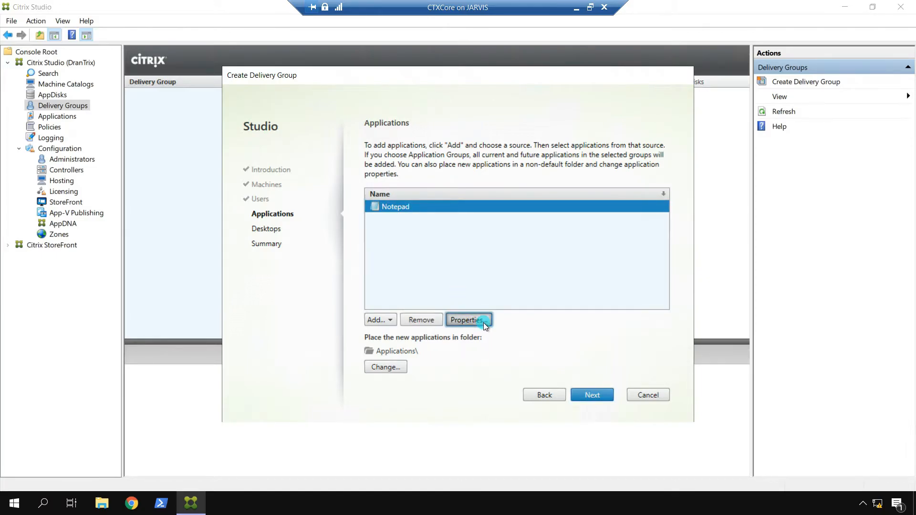
click(304, 201)
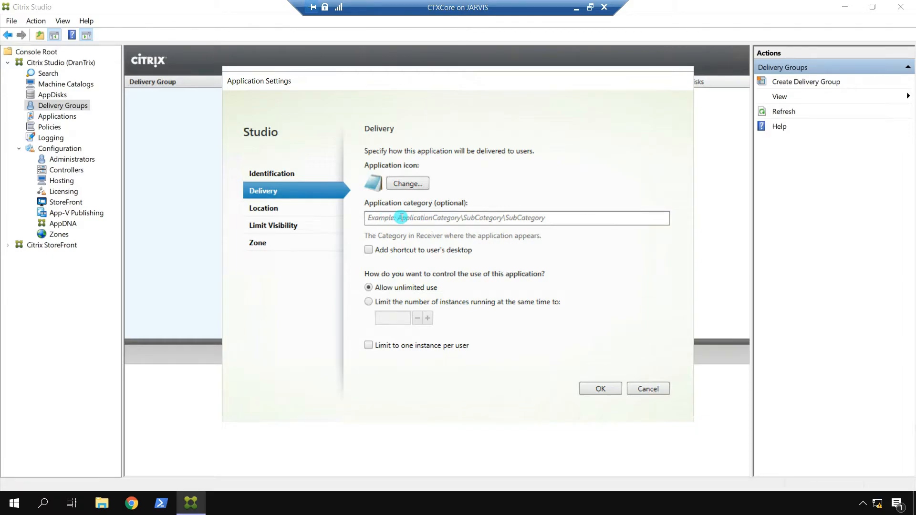
click(401, 218)
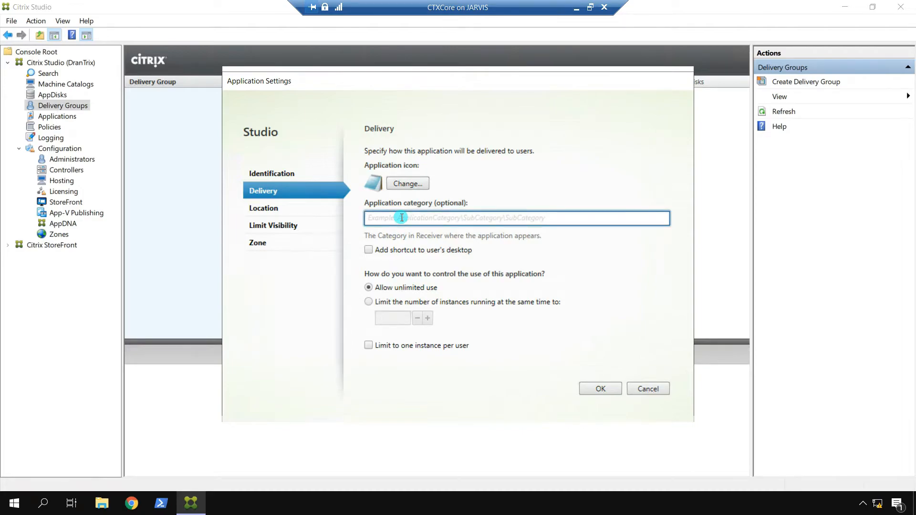
text(Ctx)
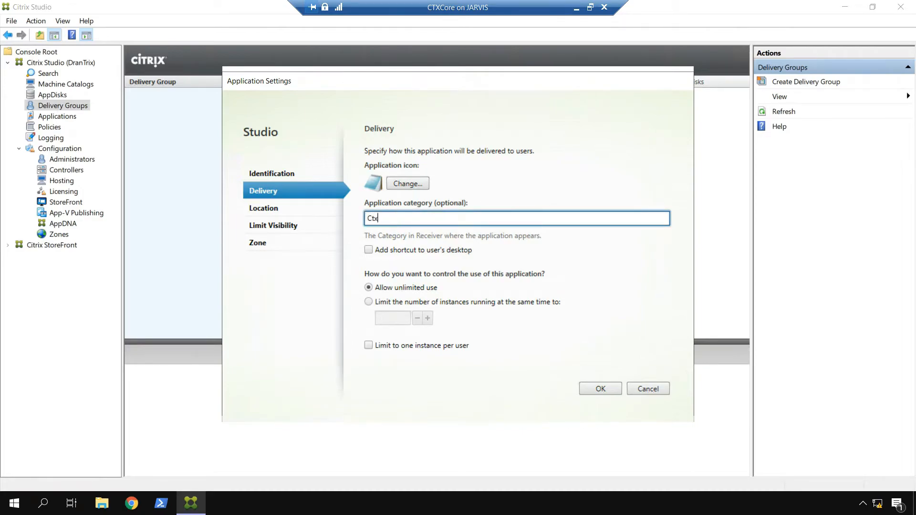
key(BackSpace)
key(BackSpace)
text(TX-Lab)
Step: Look at the icon sources and instance limit option for Notepad, keeping the original icon and unlimited use
click(413, 184)
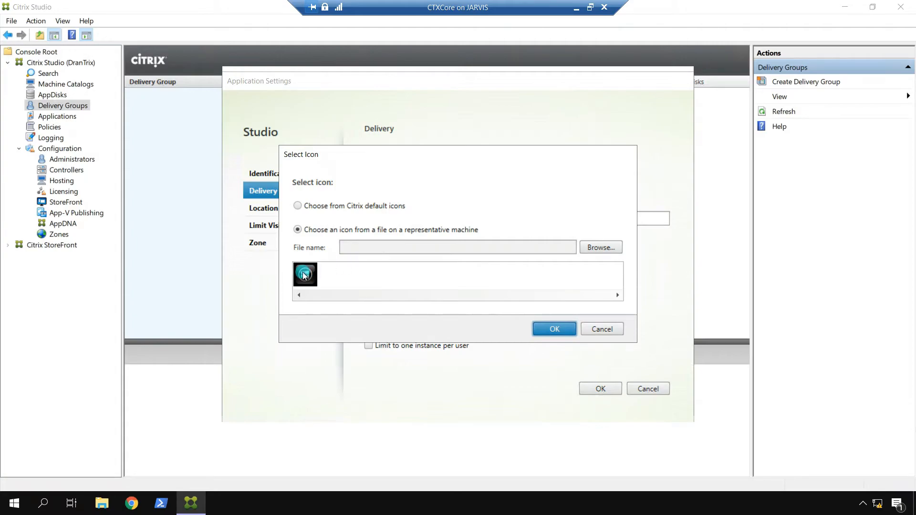
click(297, 206)
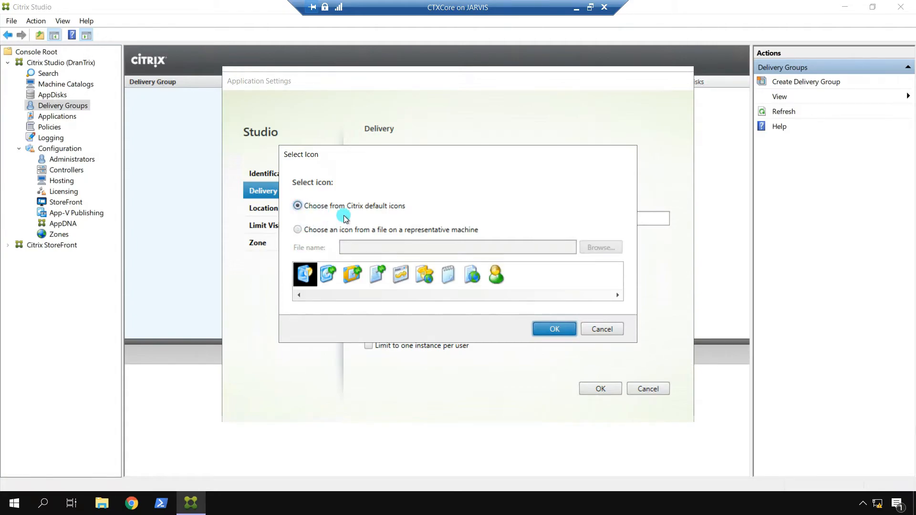
click(299, 231)
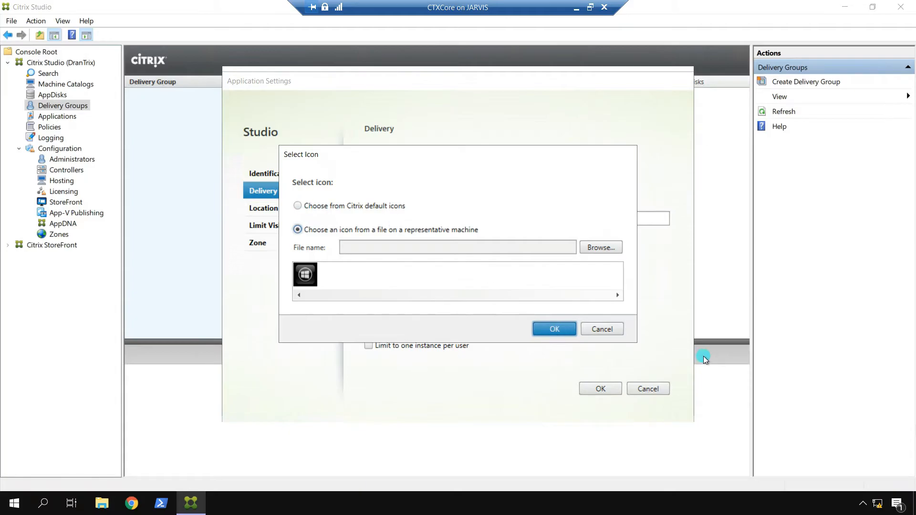
click(608, 330)
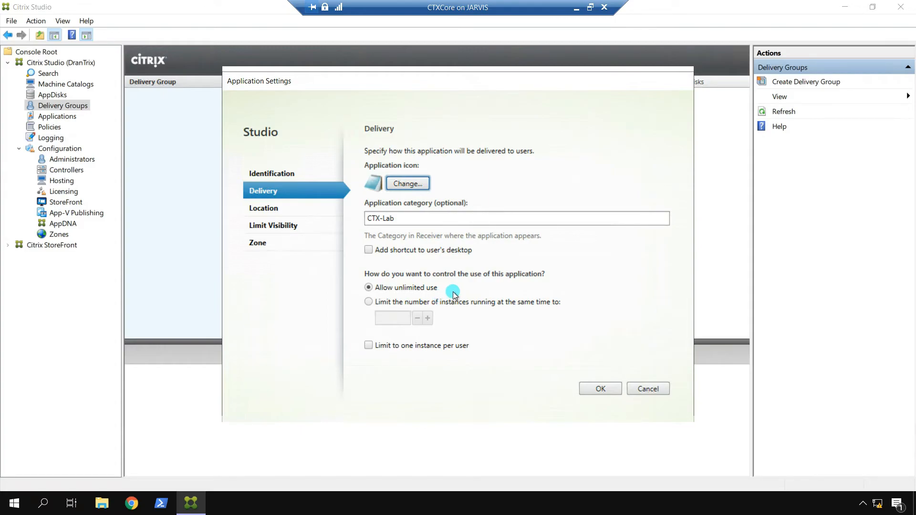
click(368, 303)
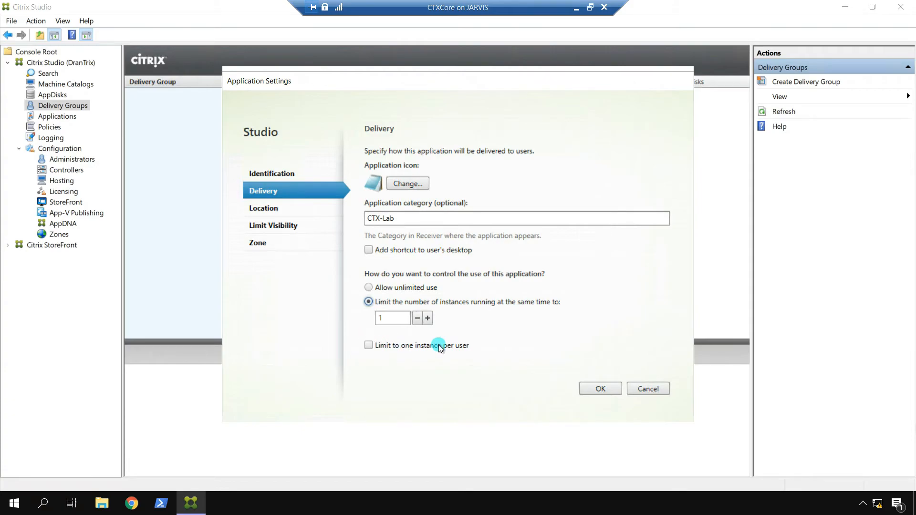
click(368, 287)
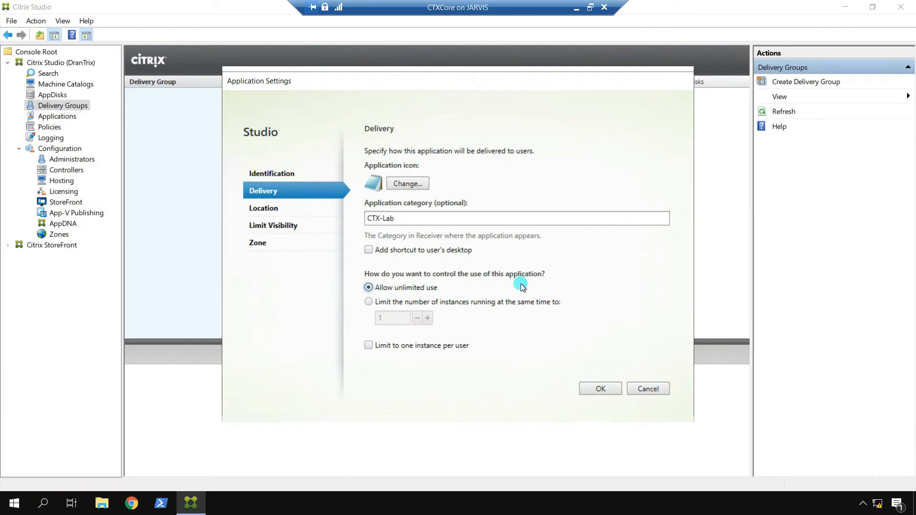
Step: Review Notepad's location, visibility and zone settings and save its application settings
click(322, 216)
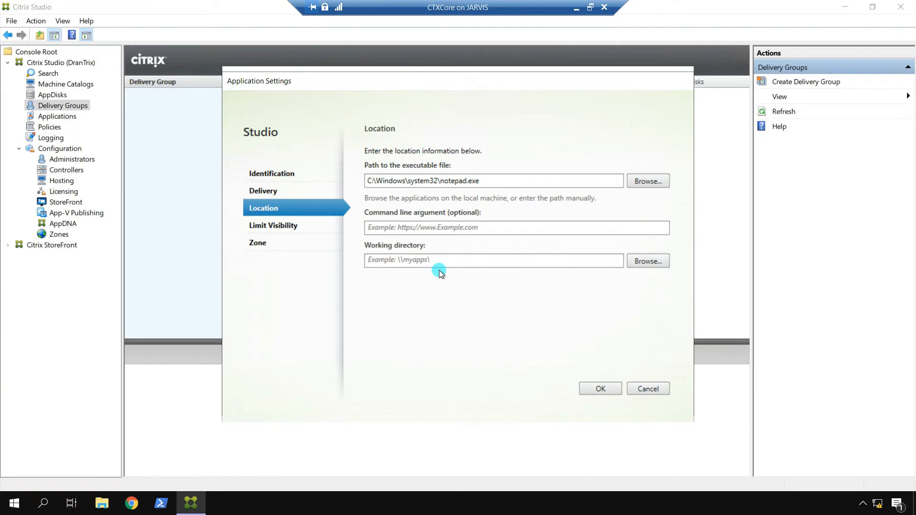
click(291, 224)
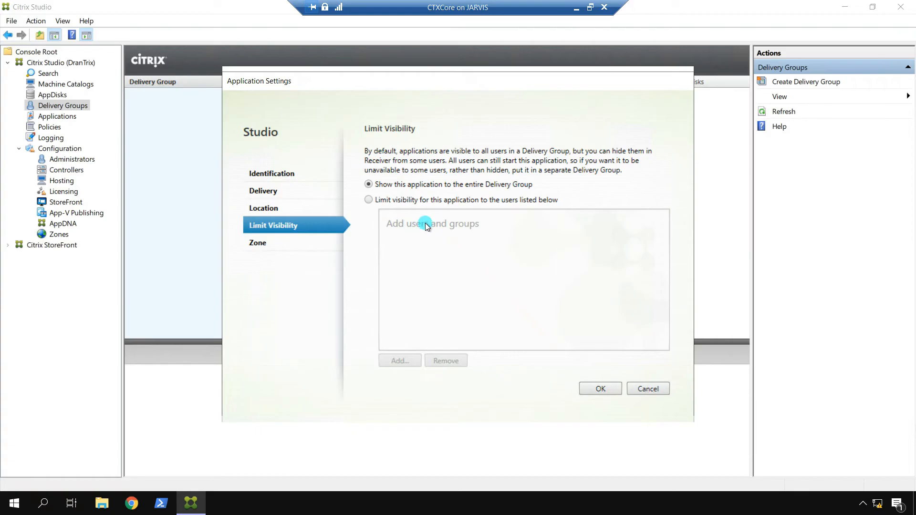
click(306, 242)
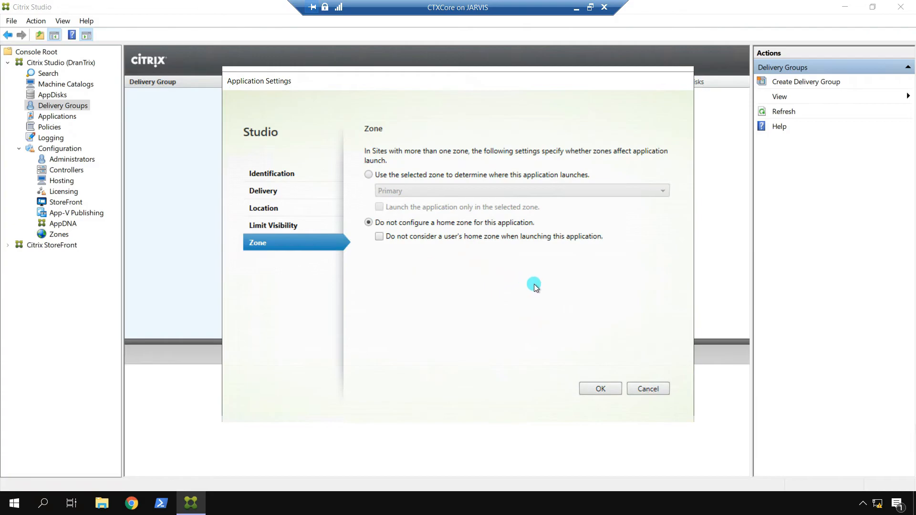
click(601, 388)
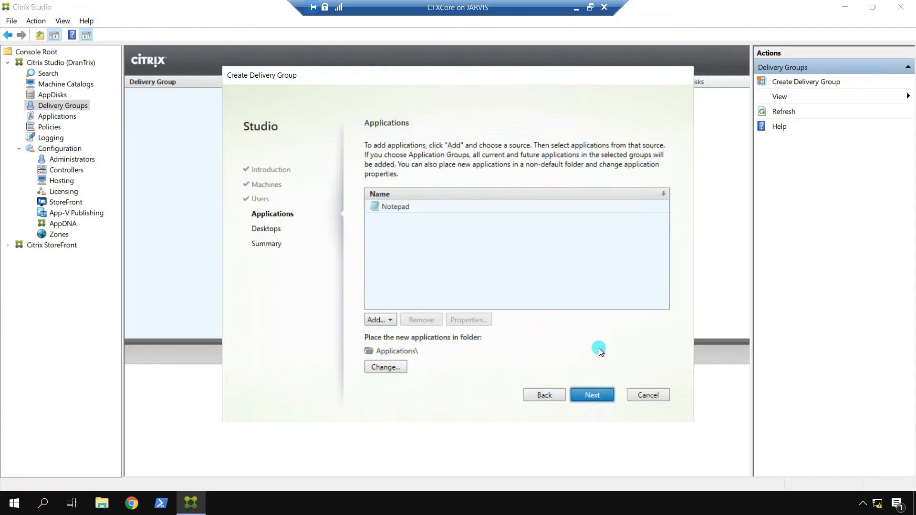
Step: Add an enabled desktop with display name and description CTX-Lab, available to everyone with access to the delivery group
click(595, 395)
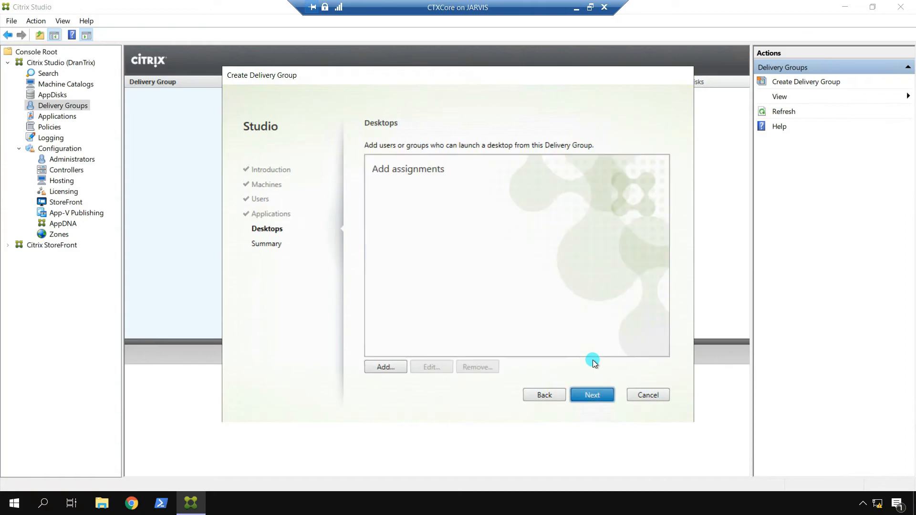
click(382, 368)
click(364, 109)
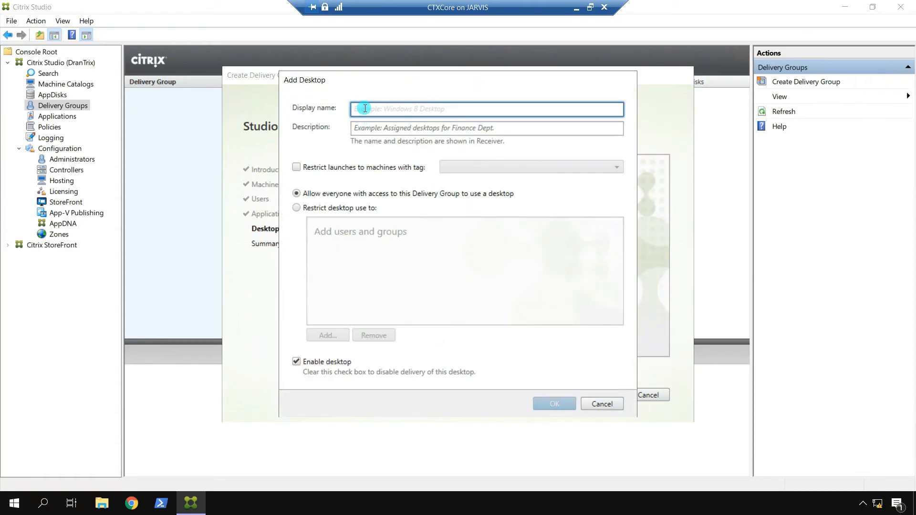
text(CT)
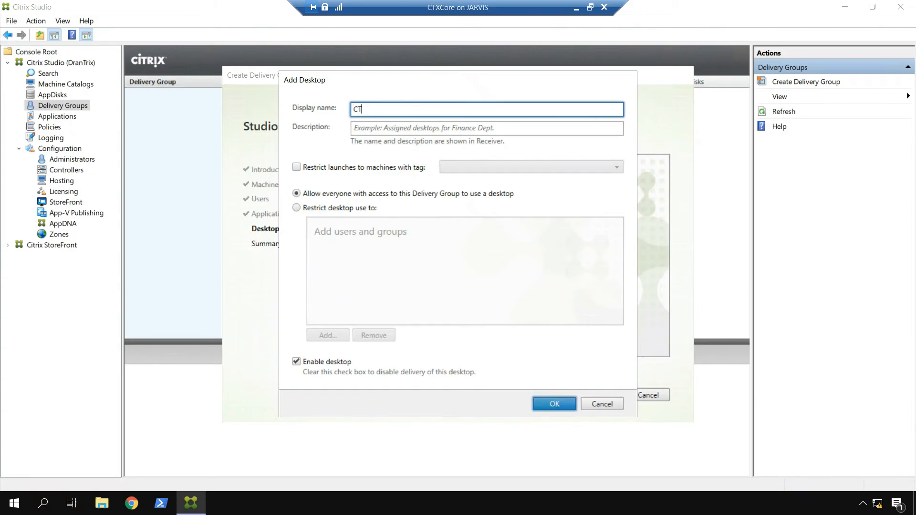
text(X-Lab)
key(ctrl+a)
key(ctrl+c)
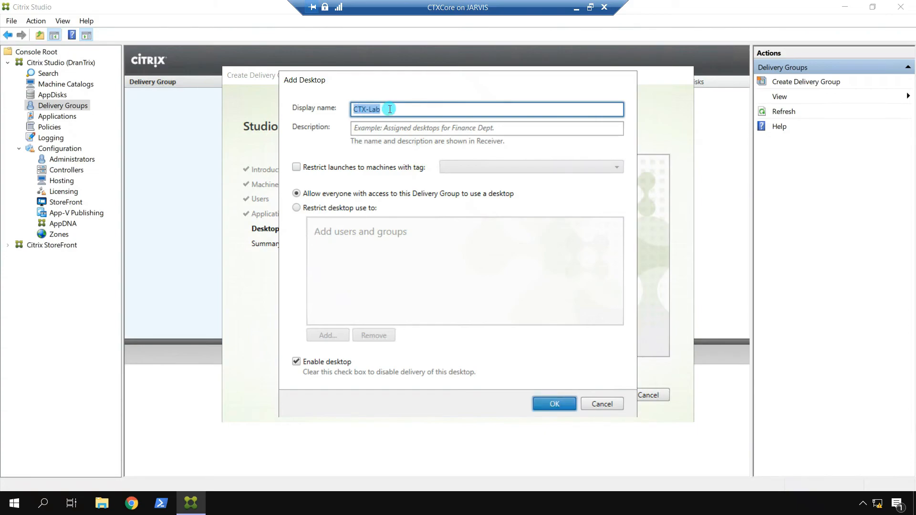
click(382, 128)
key(ctrl+v)
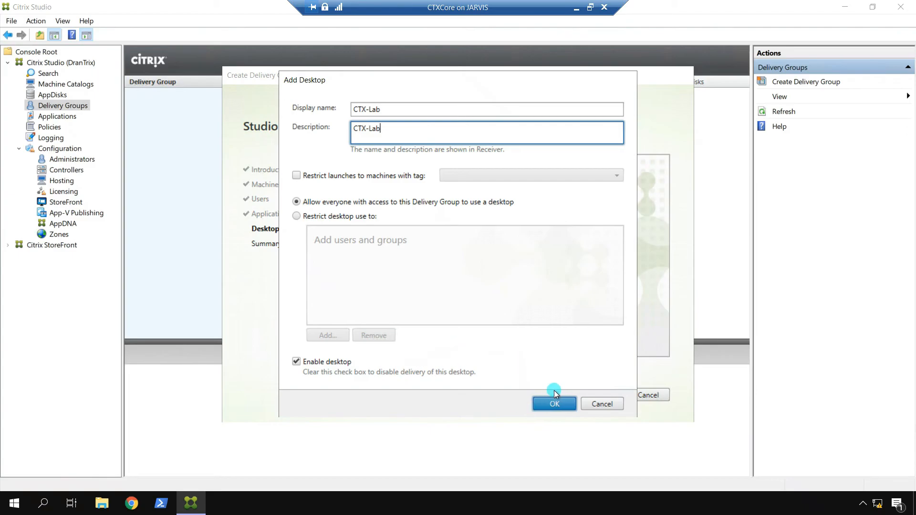
click(553, 403)
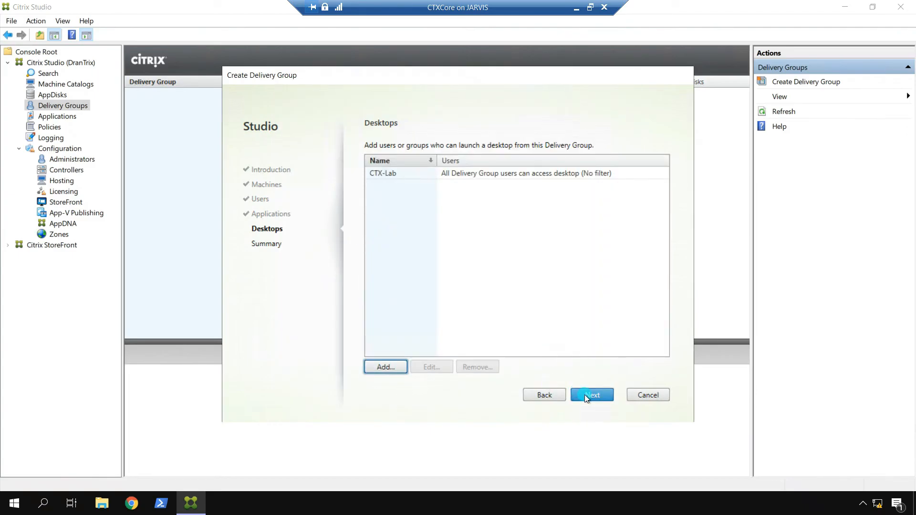
Step: Name and describe the delivery group as Ctx-Lab-DG and finish creating it
click(585, 394)
click(464, 327)
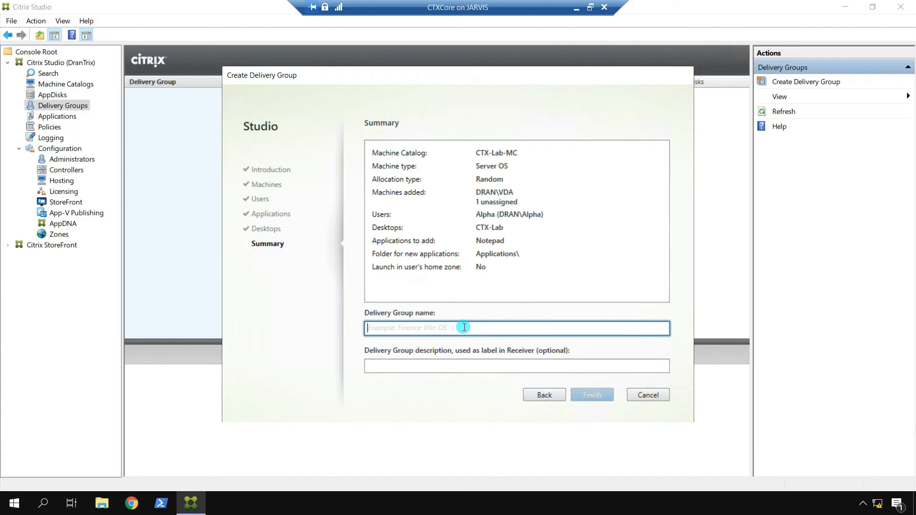
text(Ctx-Lab-DG)
key(ctrl+a)
key(ctrl+c)
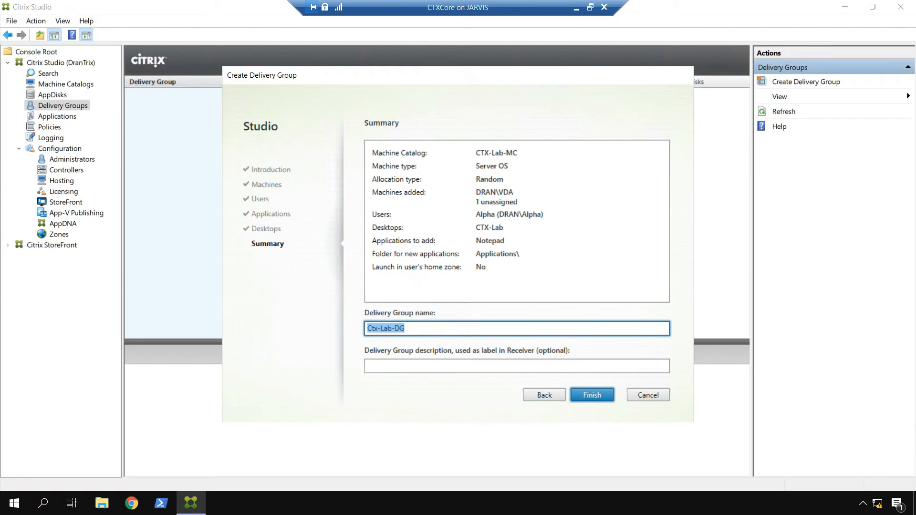
click(491, 369)
key(ctrl+v)
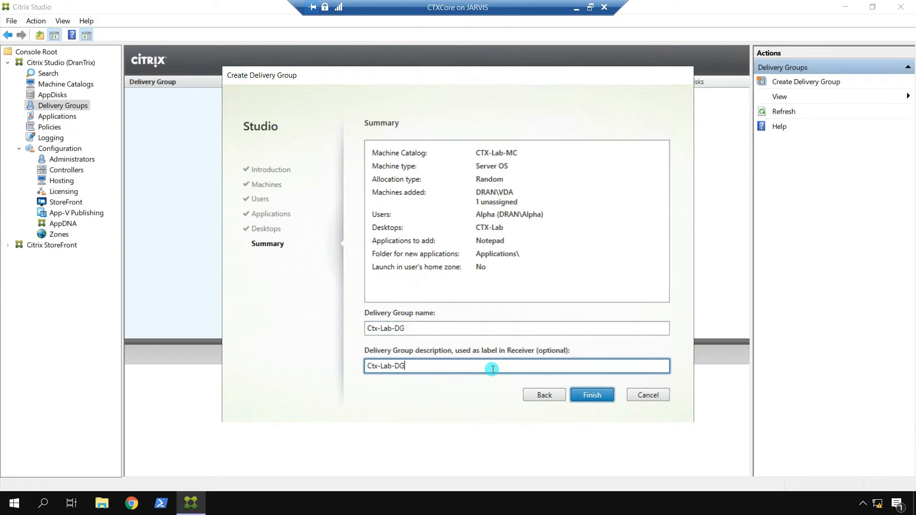
click(590, 394)
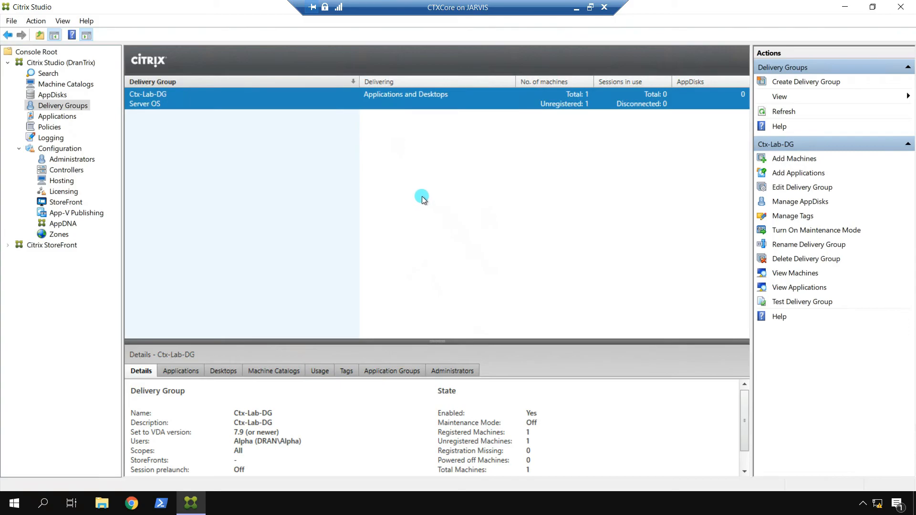
Step: View the machines in Ctx-Lab-DG and examine the details of VDA.Dran.local in an enlarged details area
double_click(310, 99)
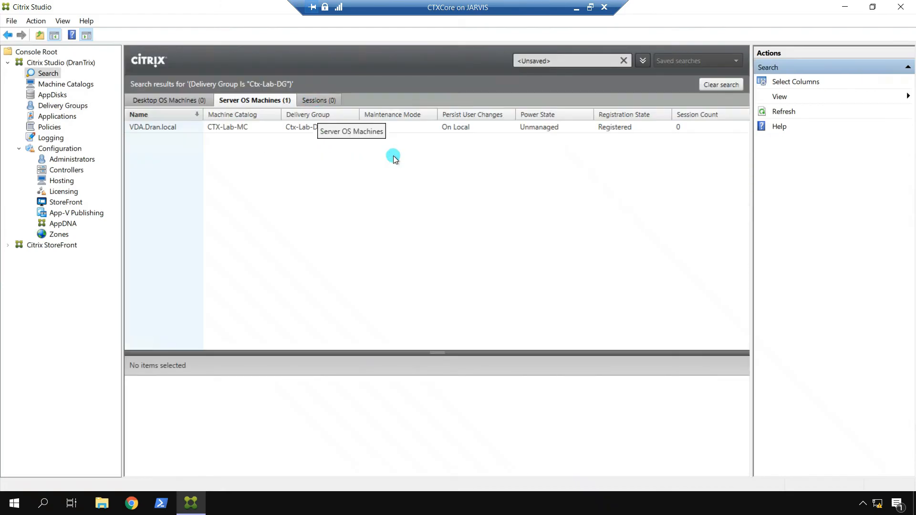
click(302, 129)
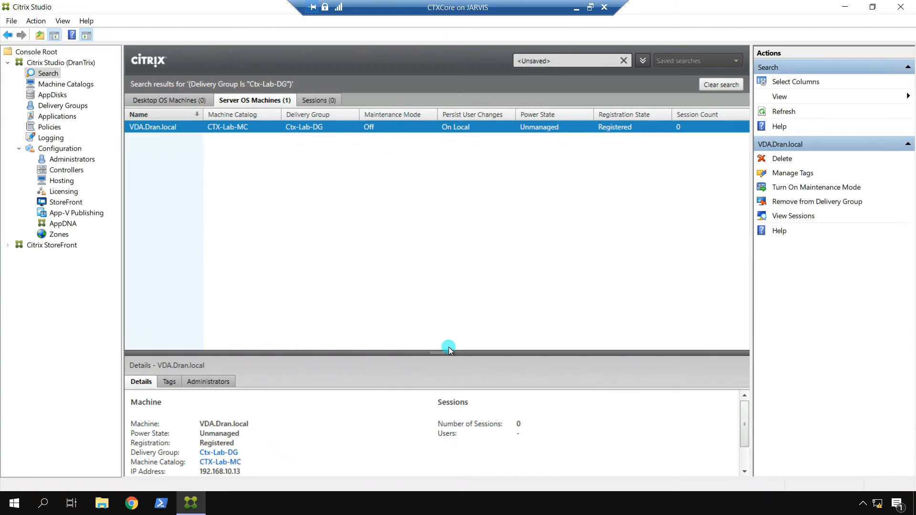
drag(436, 353, 435, 269)
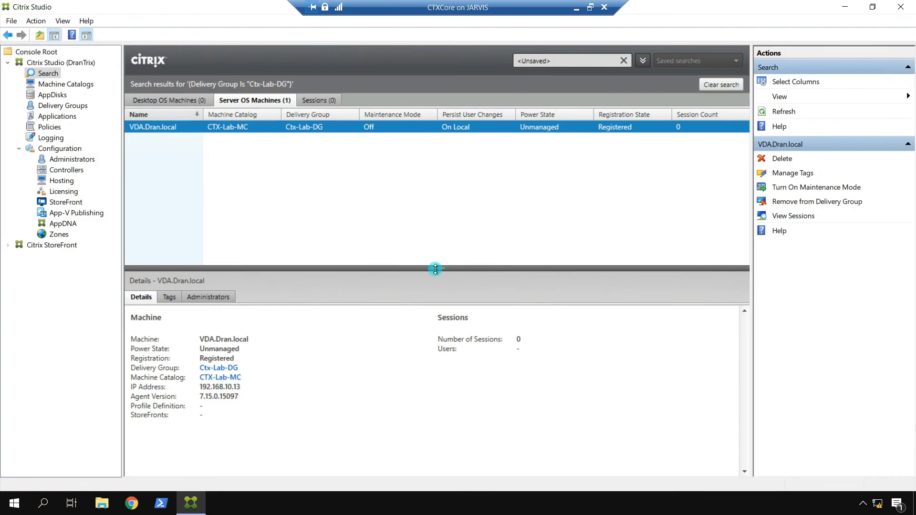